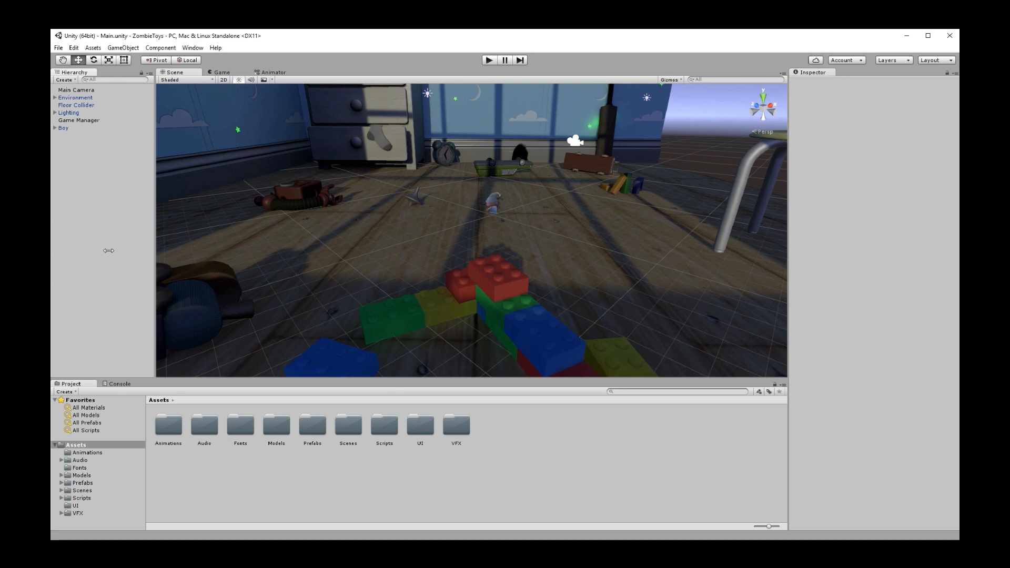
- Create an empty game object near the dark building by the wall and name it ZombunnySpawnPoint
right_drag(411, 256, 141, 239)
key(w)
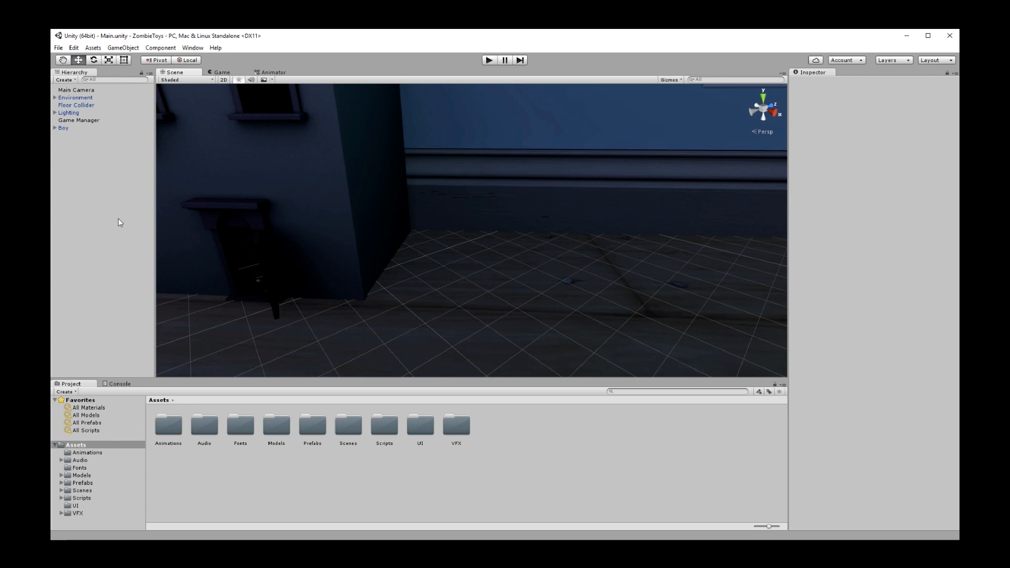
click(65, 80)
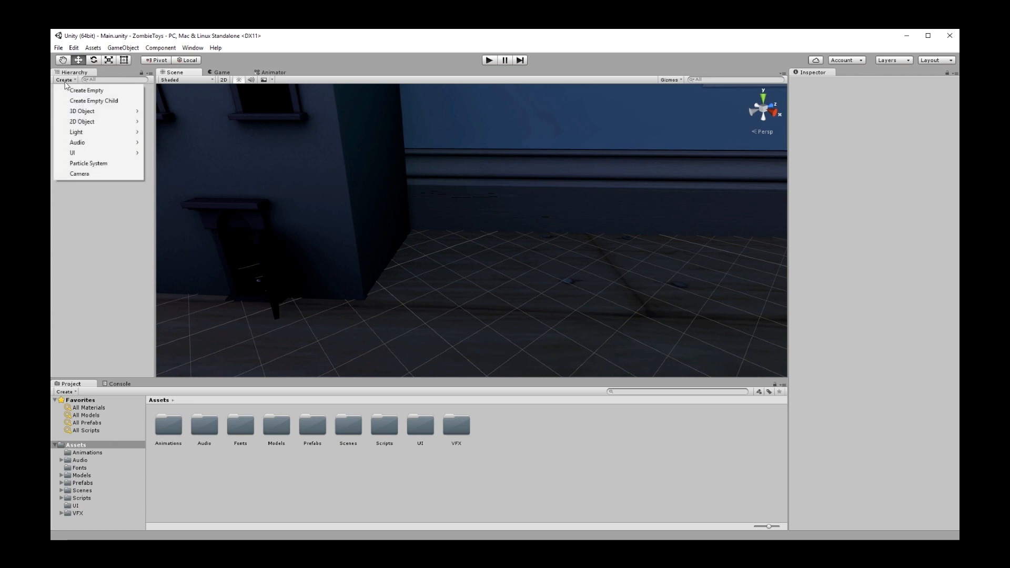
click(79, 90)
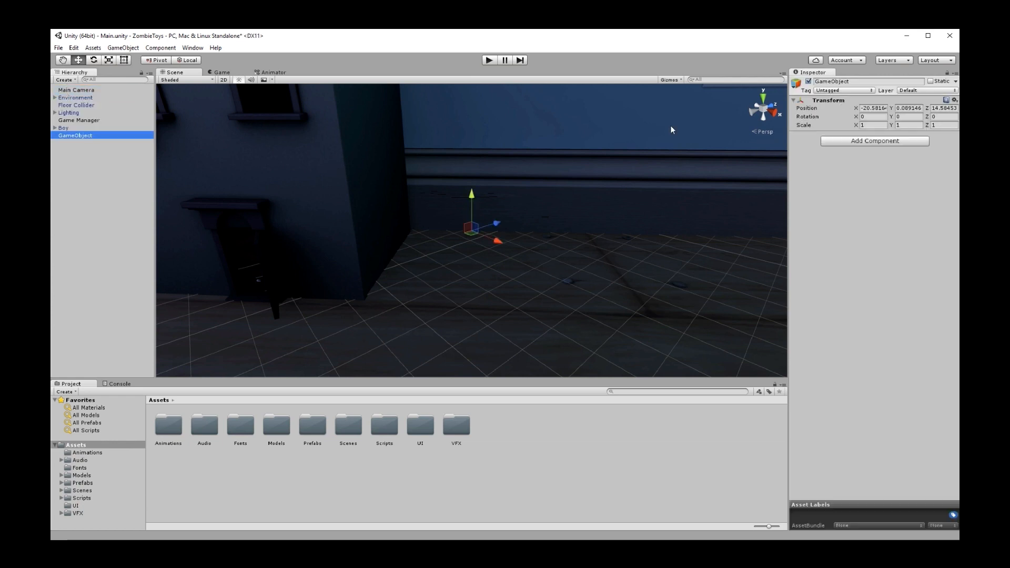
click(78, 134)
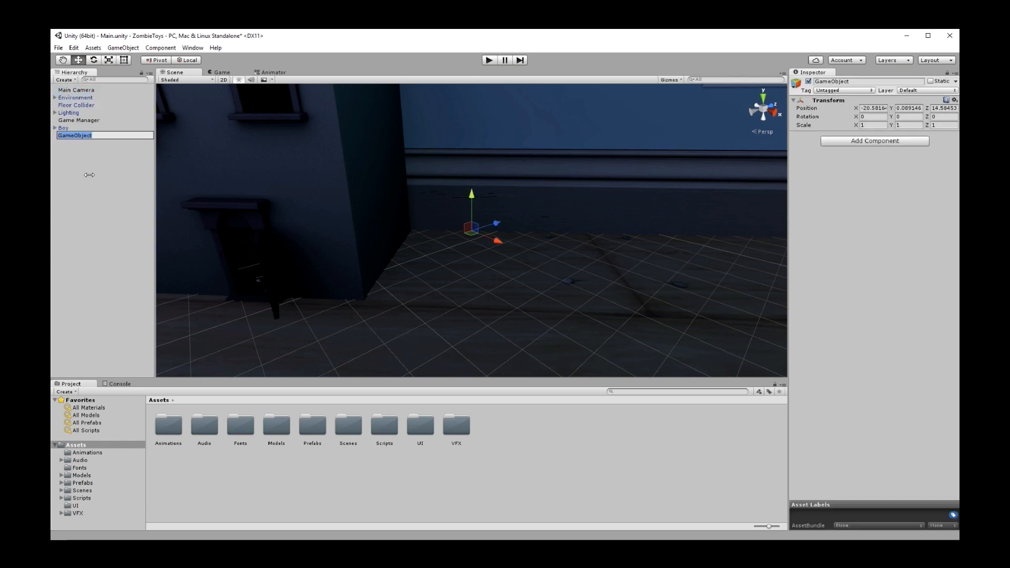
text(ZombunnySpawnPoint)
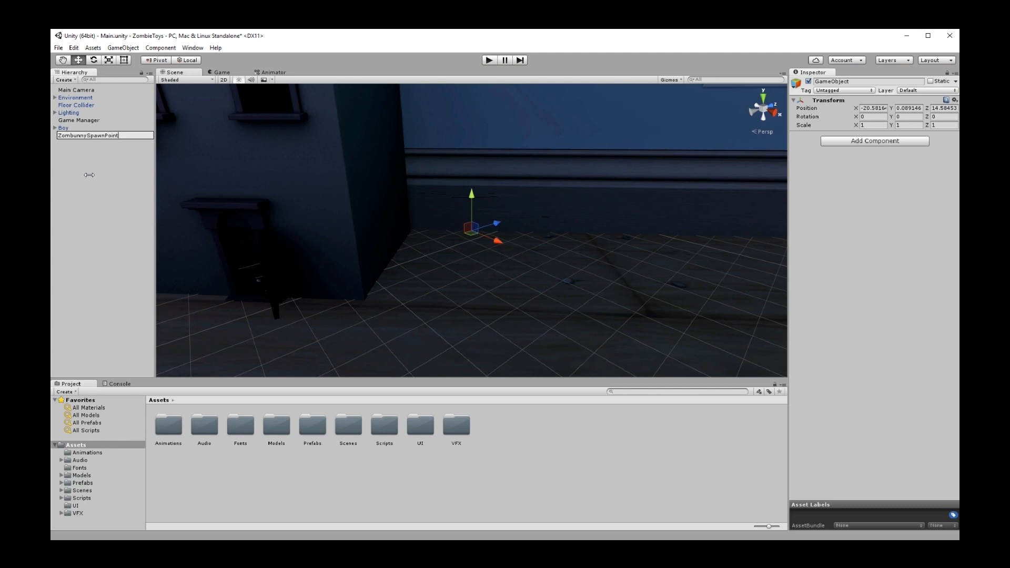
key(Return)
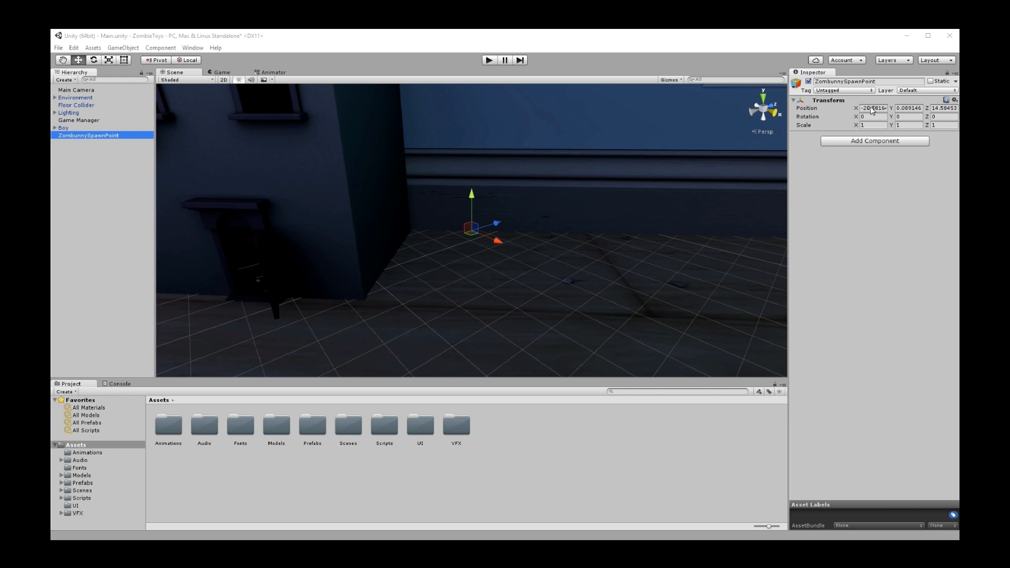
- Set ZombunnySpawnPoint's position to X -20.5, Y 0, Z 12.5 and its Y rotation to 130
click(872, 111)
text(-20.5)
key(Tab)
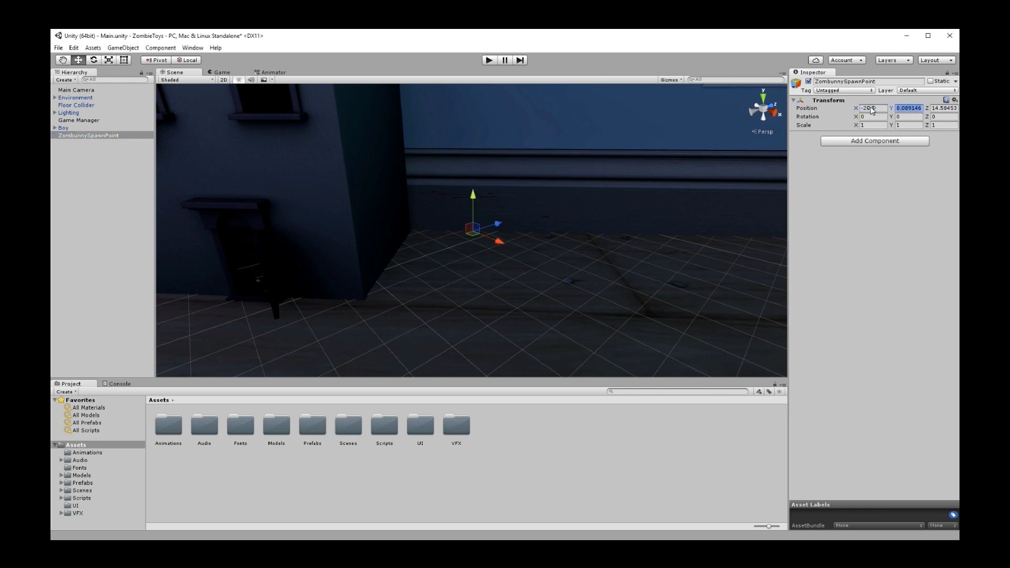
text(0)
key(Tab)
text(12.5)
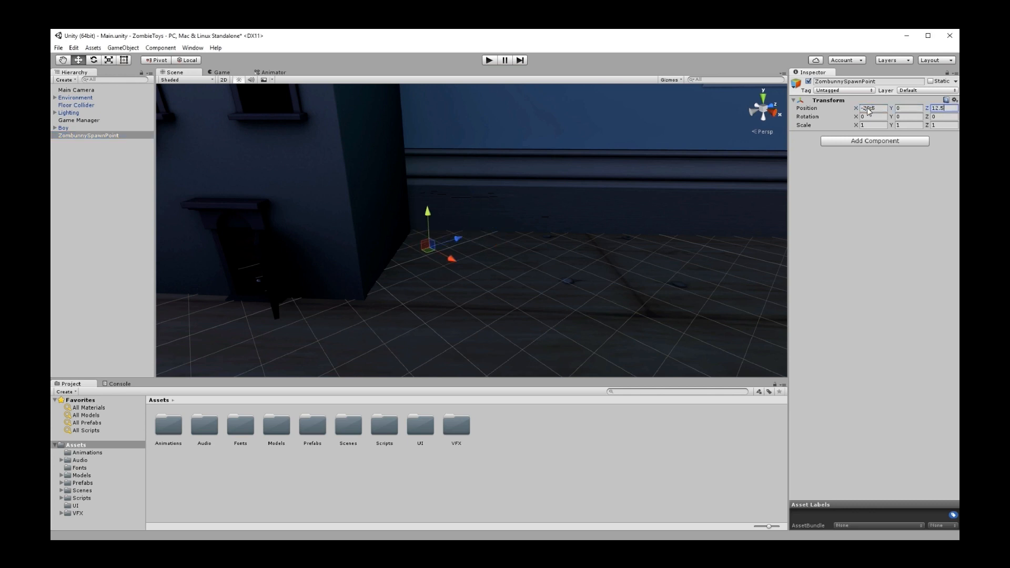
click(905, 117)
text(130)
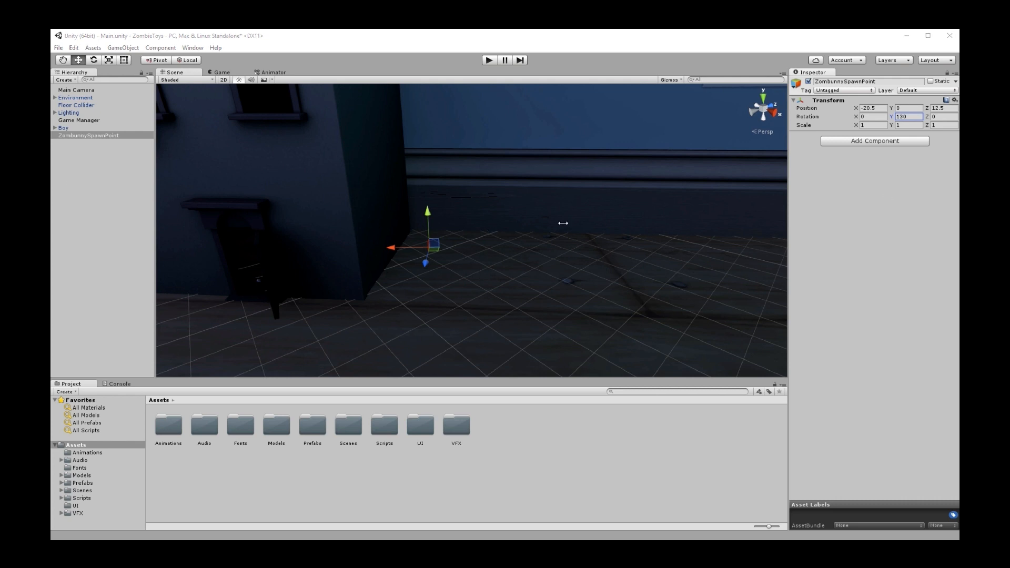
- Create another empty game object and name it ClownSpawnPoint
alt+drag(564, 223, 607, 220)
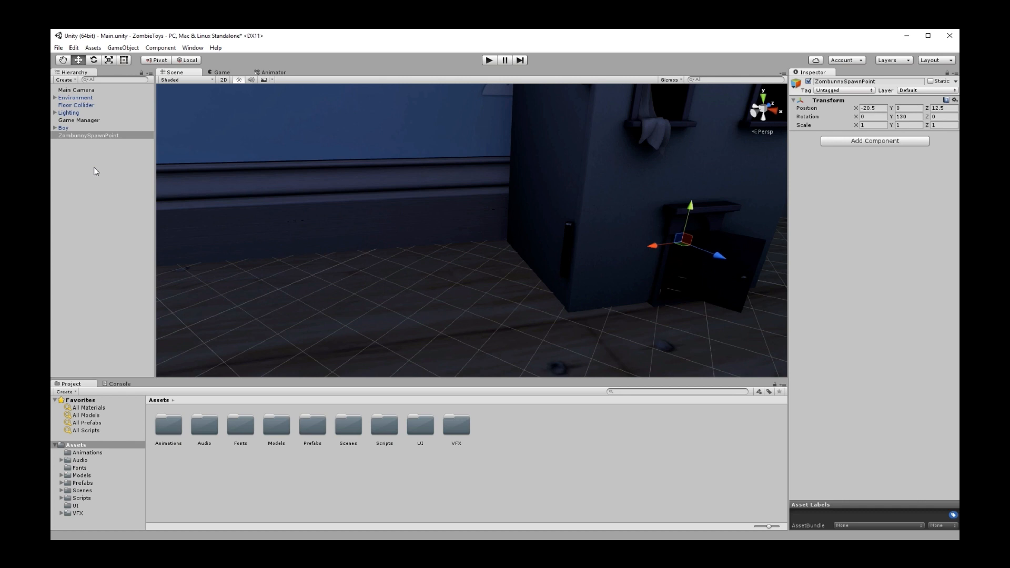
click(65, 79)
click(79, 90)
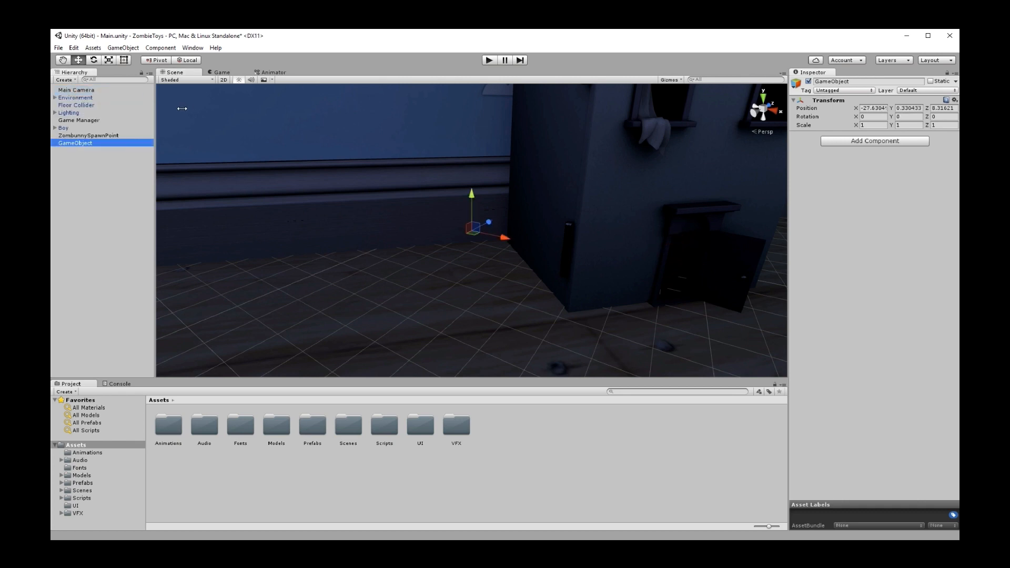
click(101, 143)
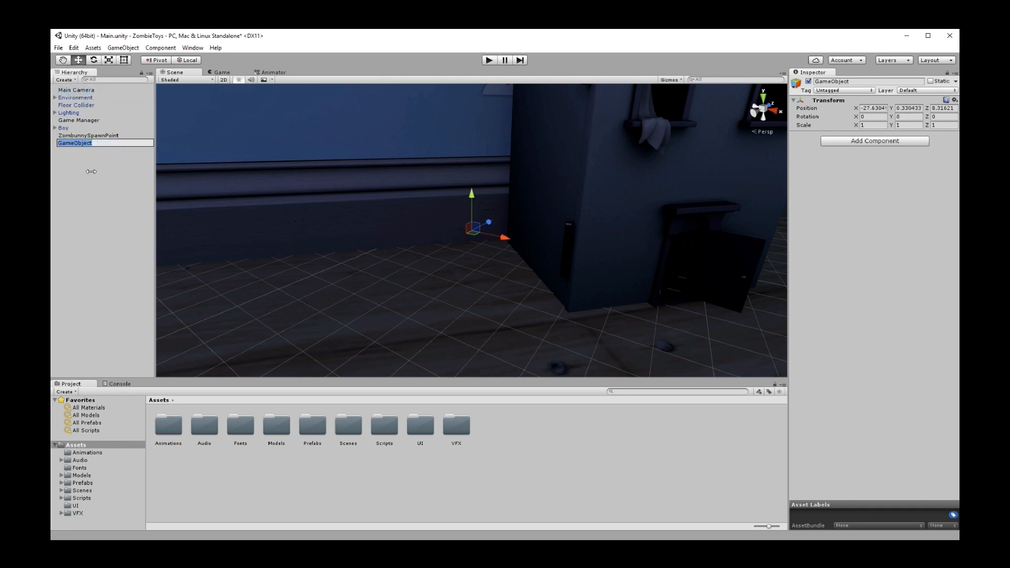
text(ClownSpawnPoint)
key(Return)
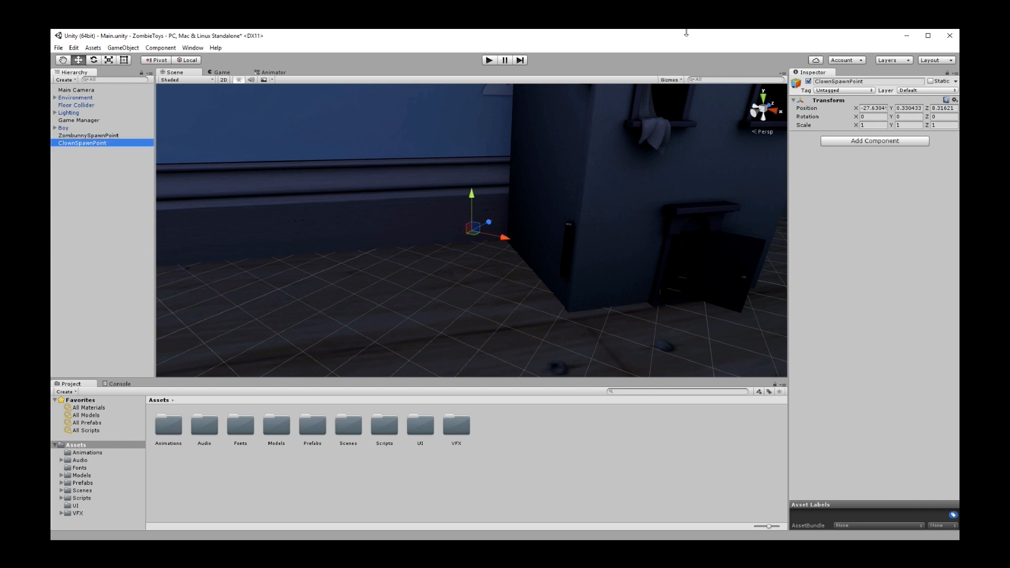
- Set ClownSpawnPoint's position to X -26.5, Y 0, Z 5.3 and its Y rotation to 130
click(872, 108)
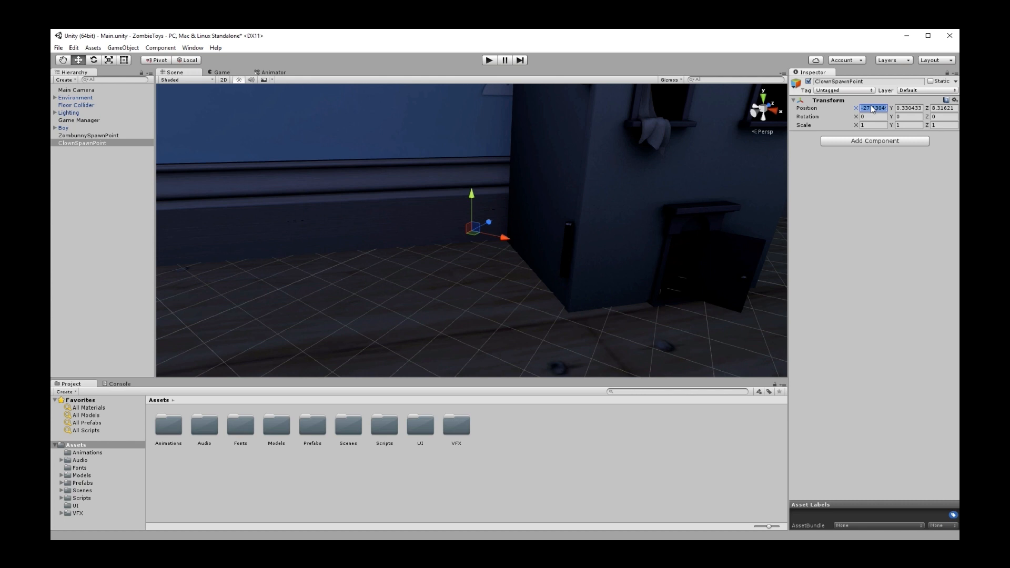
text(-26)
key(Tab)
text(0)
key(Tab)
text(5.3)
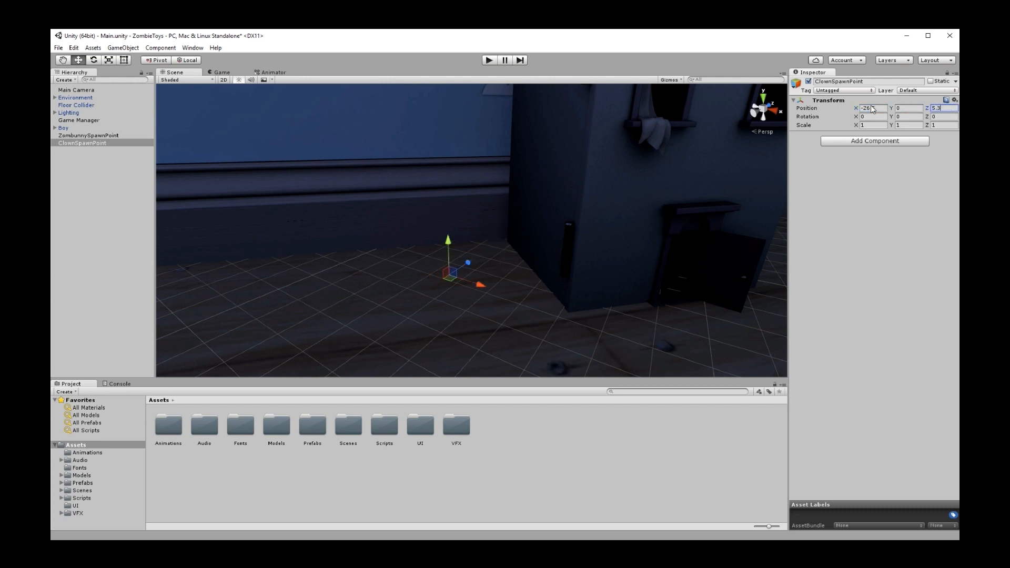
click(903, 120)
text(130)
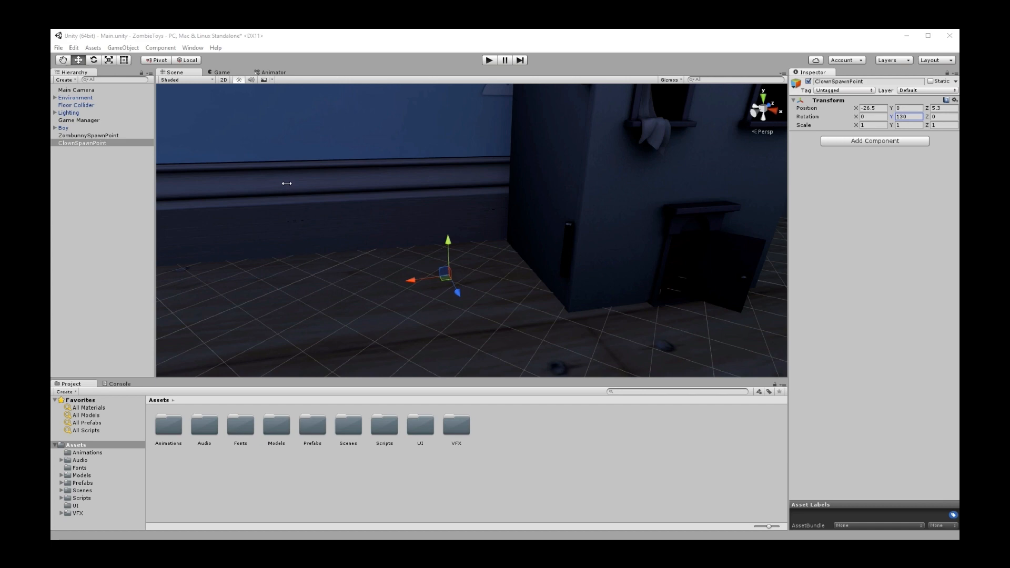
- Create an empty game object at the mouse hole in the wall and name it ZombearSpawnPoint
key(w)
right_drag(286, 184, 537, 157)
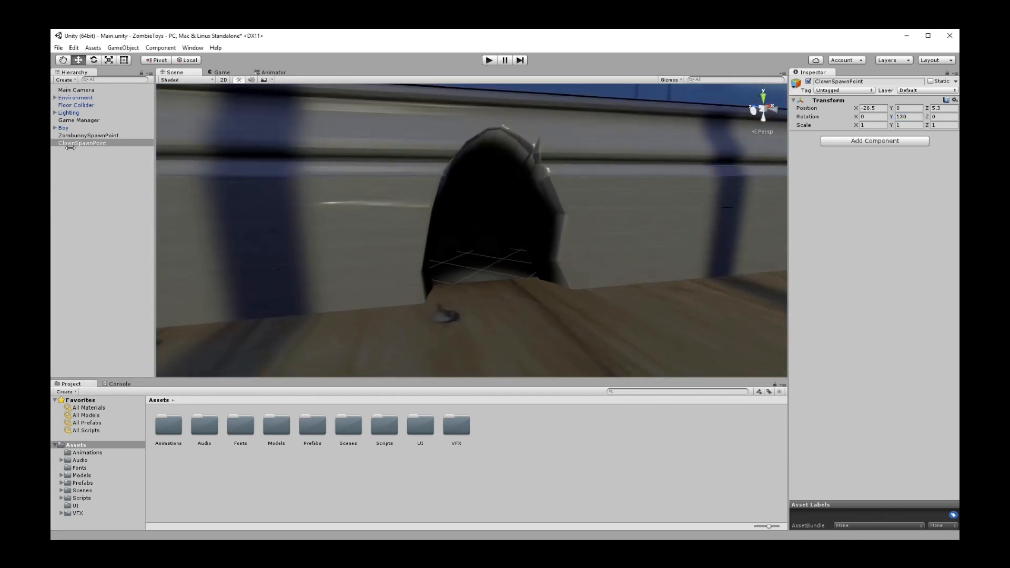
click(100, 168)
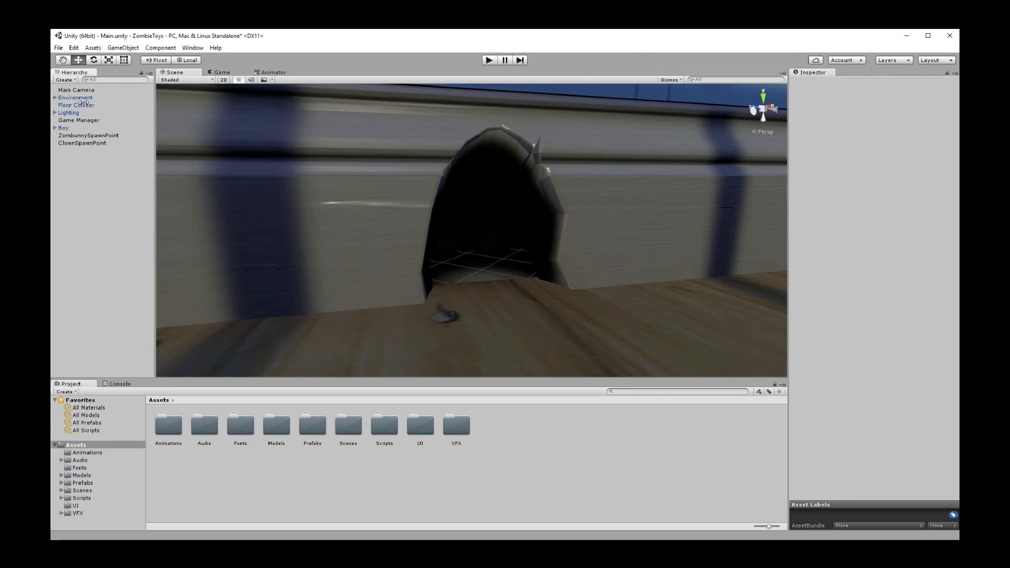
click(63, 79)
click(73, 89)
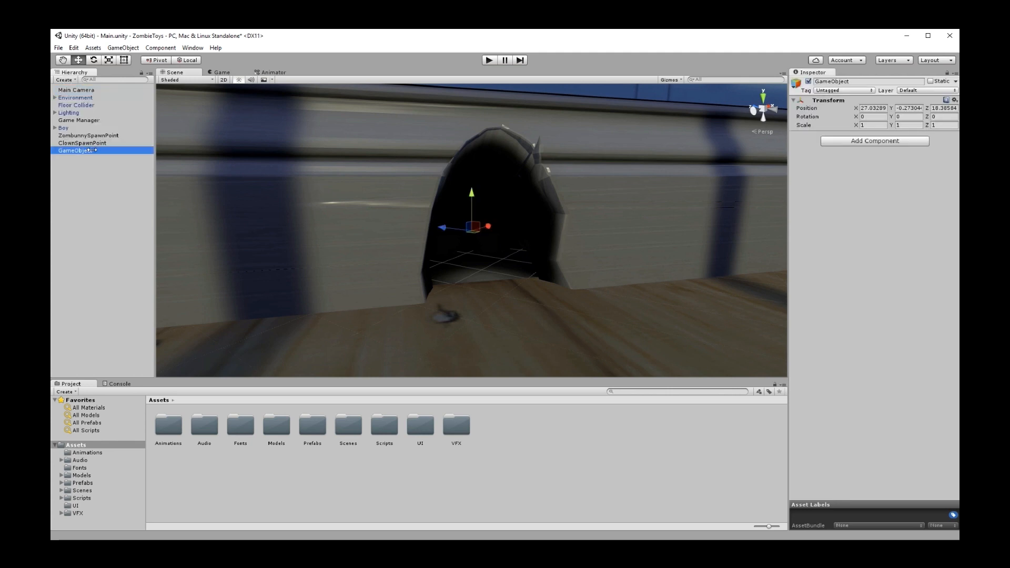
key(F2)
text(ZombearSpawnPoint)
key(Return)
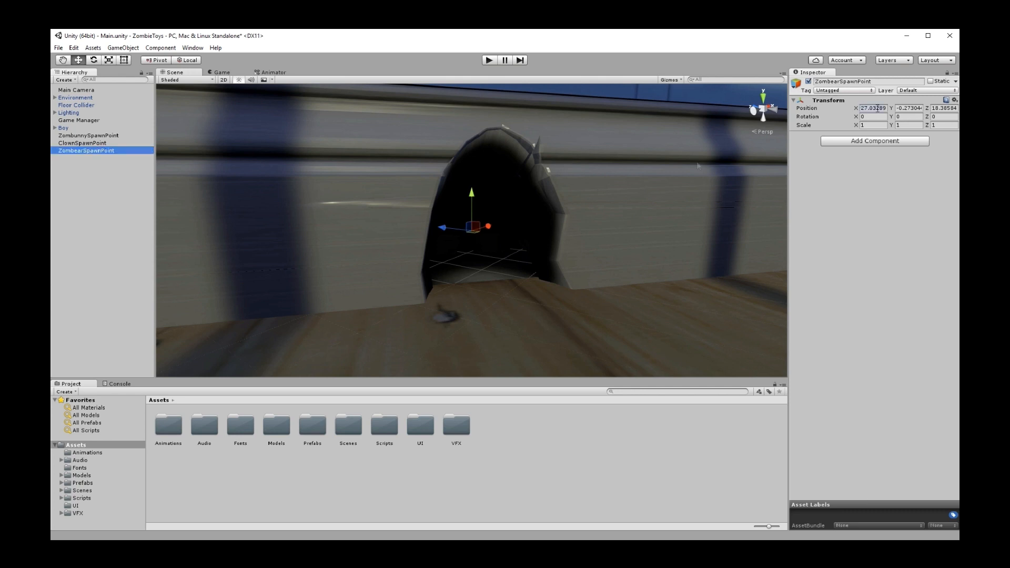
- Set ZombearSpawnPoint's position to X 22.5, Y 0, Z 15 and its Y rotation to 250
click(877, 109)
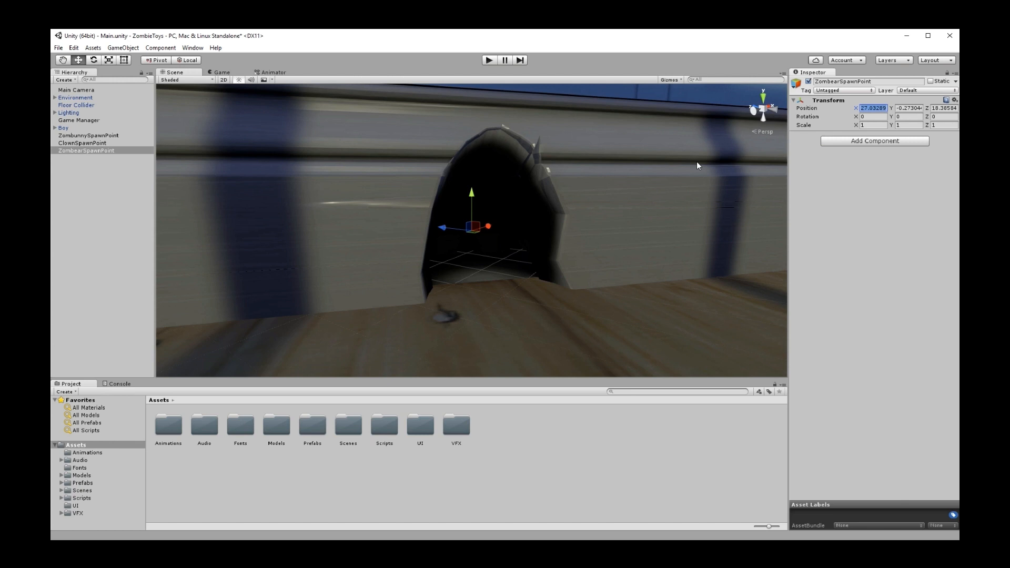
text(22.5)
key(Tab)
text(0)
key(Tab)
text(15)
key(Tab)
key(Tab)
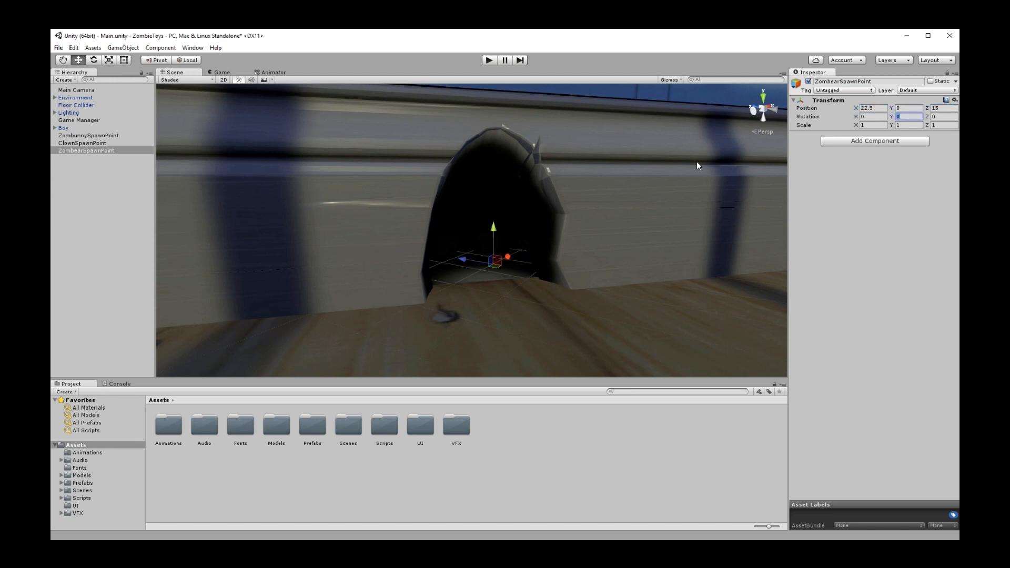
text(250)
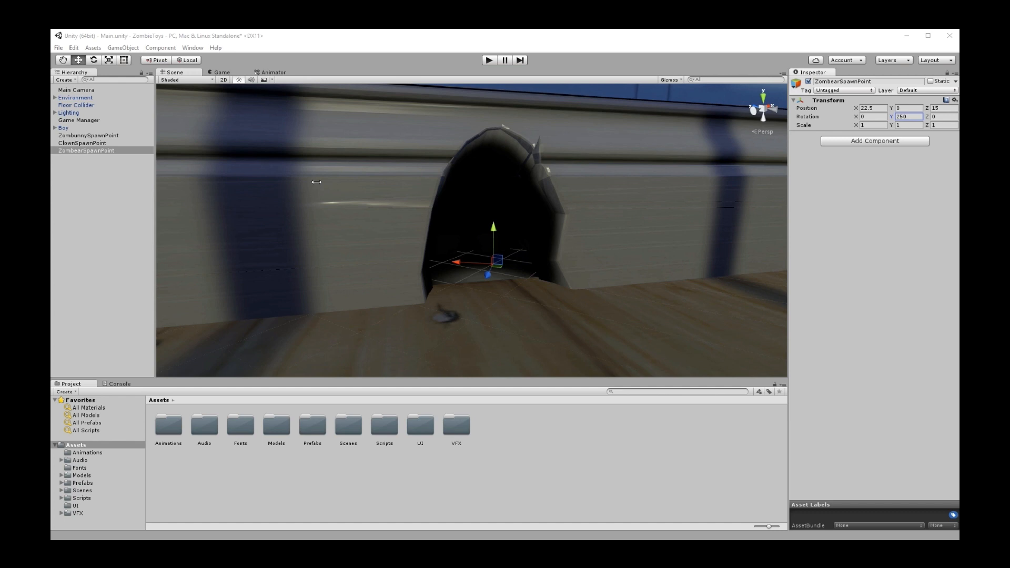
- Create an empty game object in the corner beside the dresser and name it HellephantSpawnPoint
right_drag(316, 182, 288, 202)
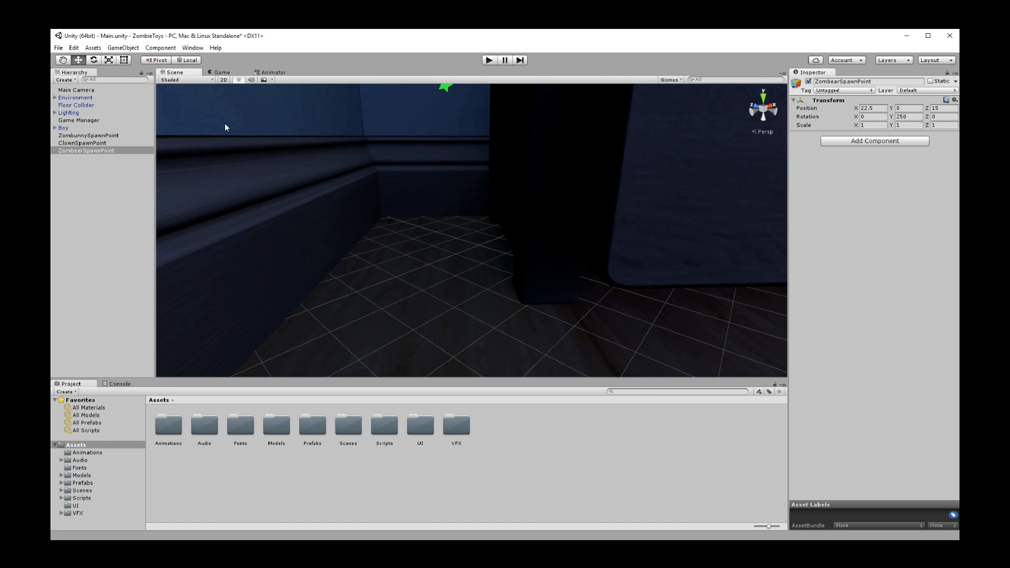
click(64, 79)
click(74, 86)
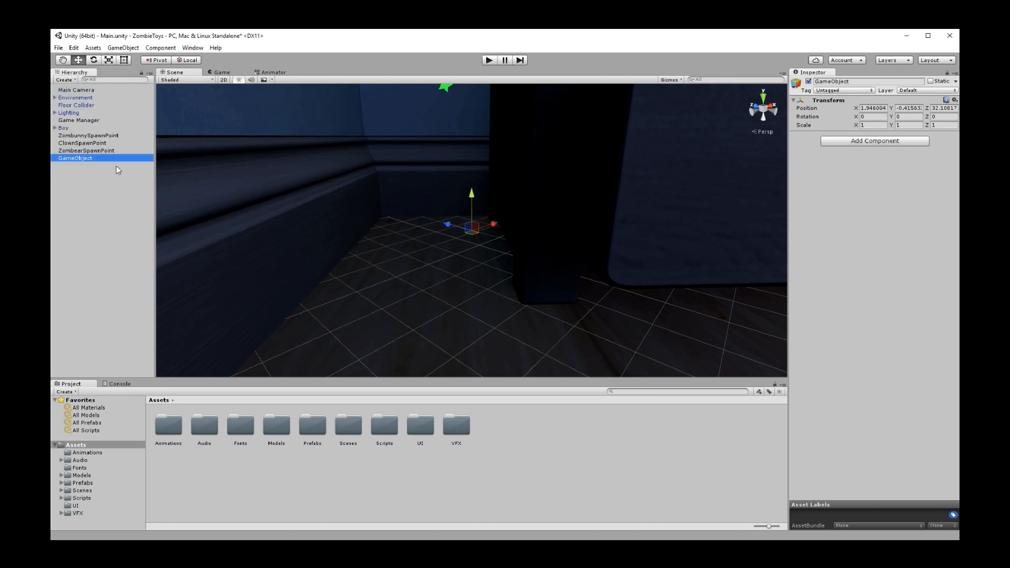
click(82, 163)
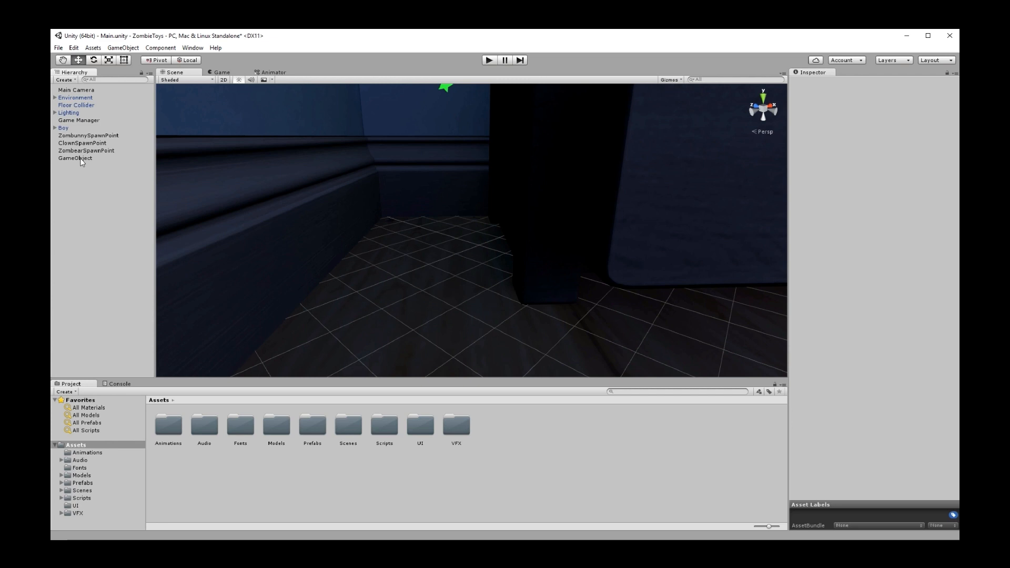
double_click(81, 159)
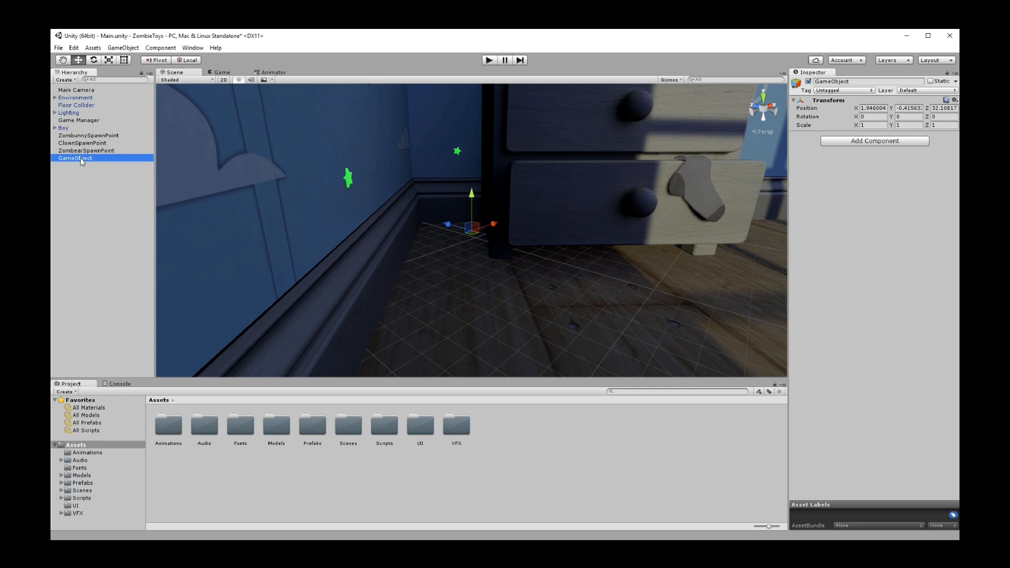
click(94, 158)
text(HellephantSpawnPoint)
- Set HellephantSpawnPoint's position to X 0, Y 0, Z 32 and its Y rotation to 230
click(871, 109)
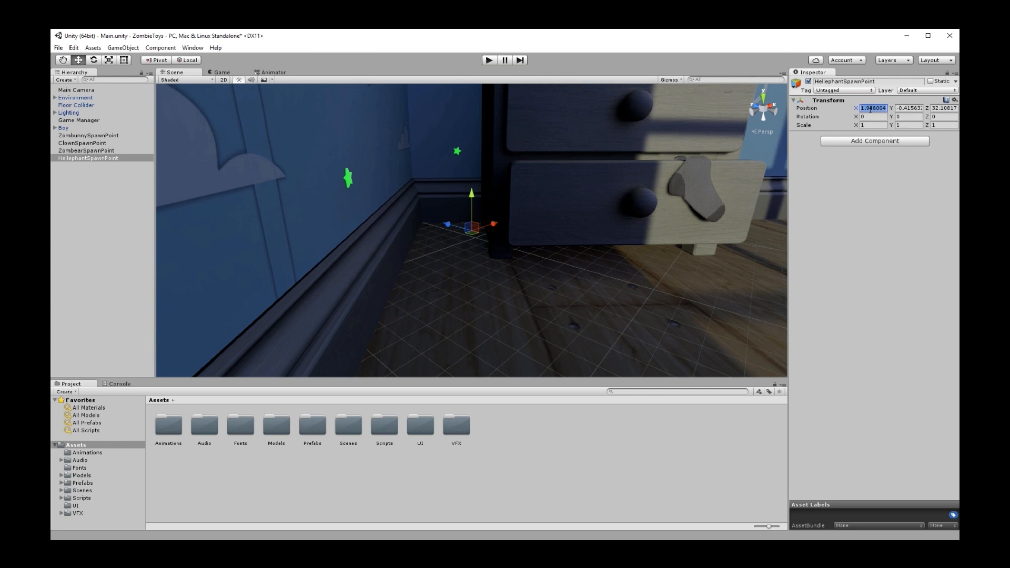
text(0)
key(Tab)
text(0)
key(Tab)
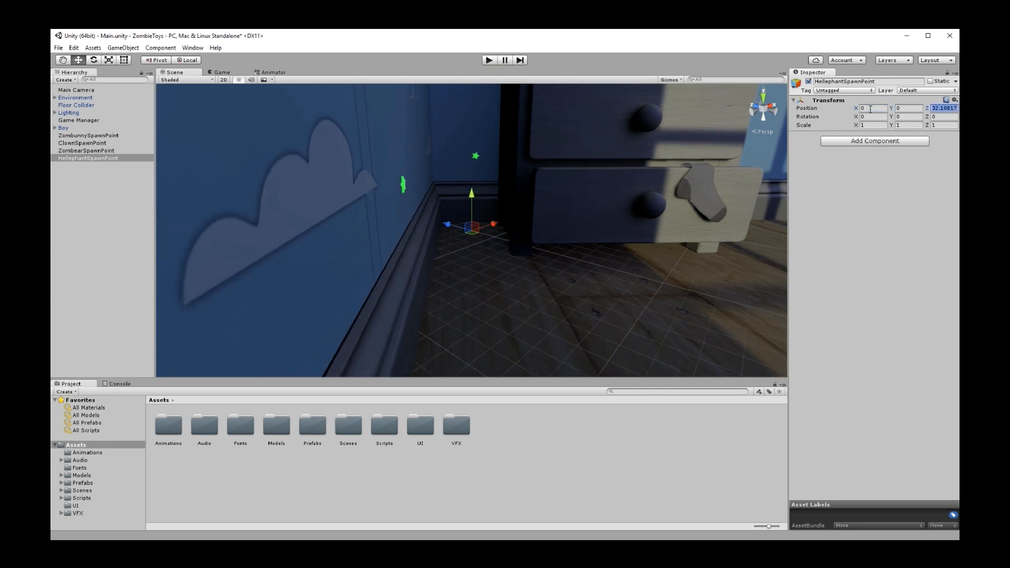
text(32)
click(902, 117)
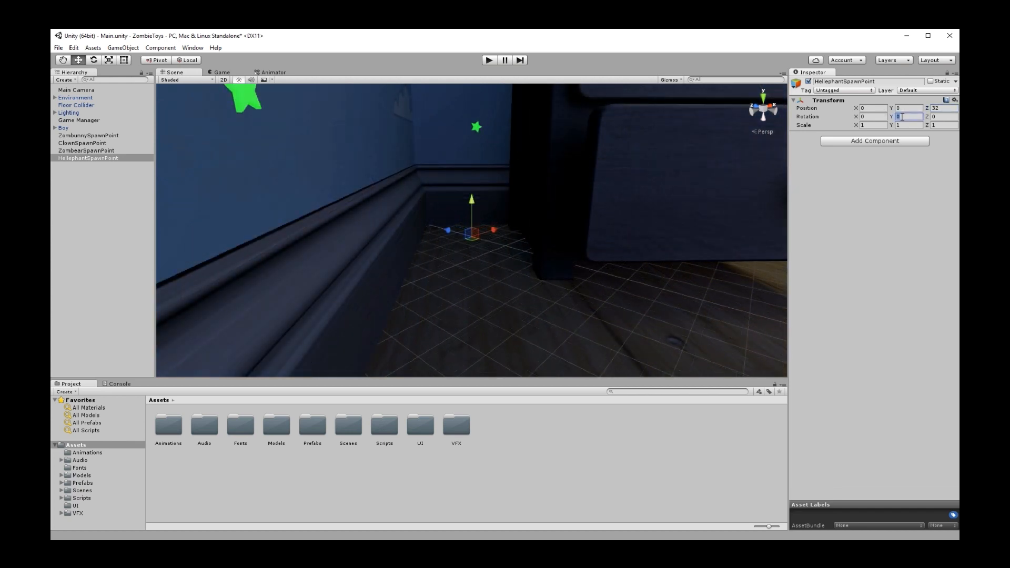
text(230)
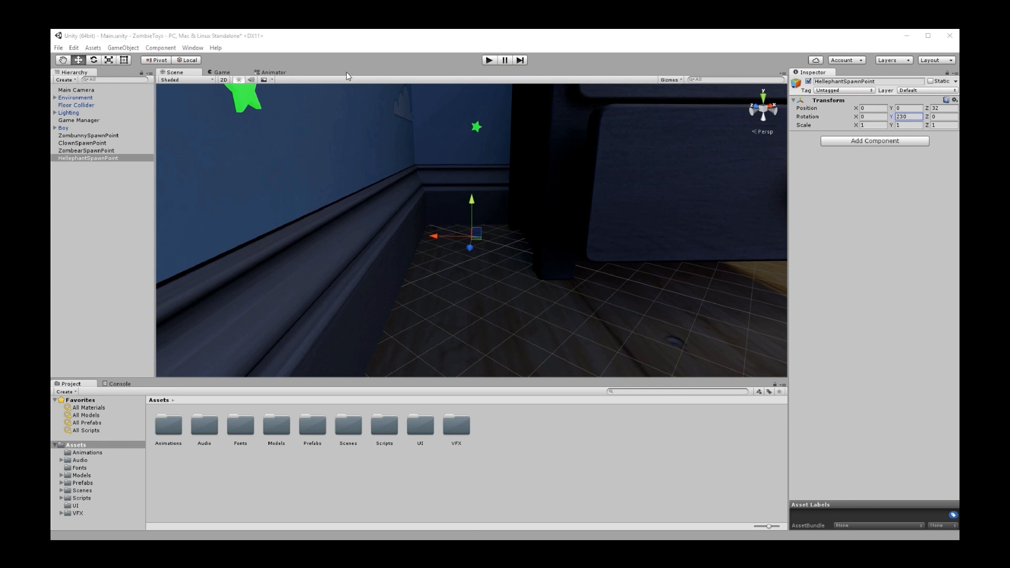
click(352, 46)
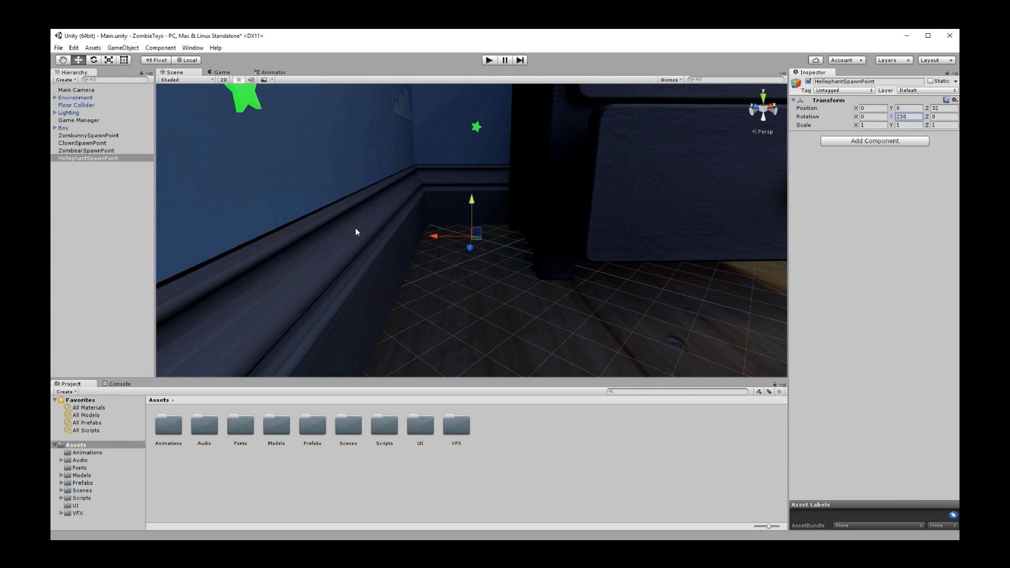
- Create an empty game object at the outer corner of the floor and name it ZombieDuckSpawnPoint
alt+drag(387, 220, 739, 224)
click(64, 79)
click(87, 90)
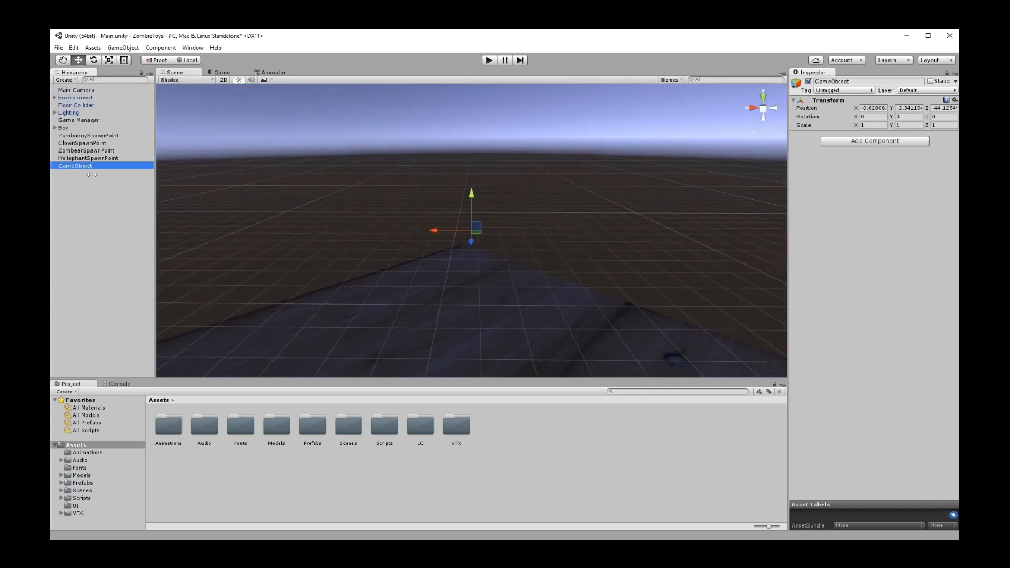
key(F2)
text(ZombieDuckSpawnPoint)
key(Return)
- Set ZombieDuckSpawnPoint's position to X -0.9, Y 0, Z -33 and its Y rotation to 345, and save the scene
click(867, 106)
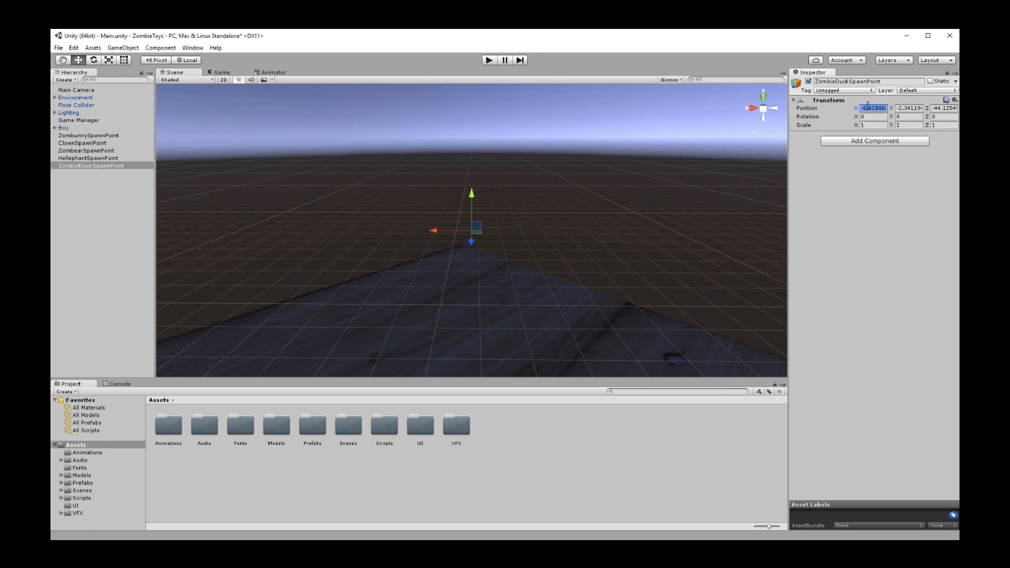
text(-.9)
key(Tab)
text(0)
key(Tab)
text(.9)
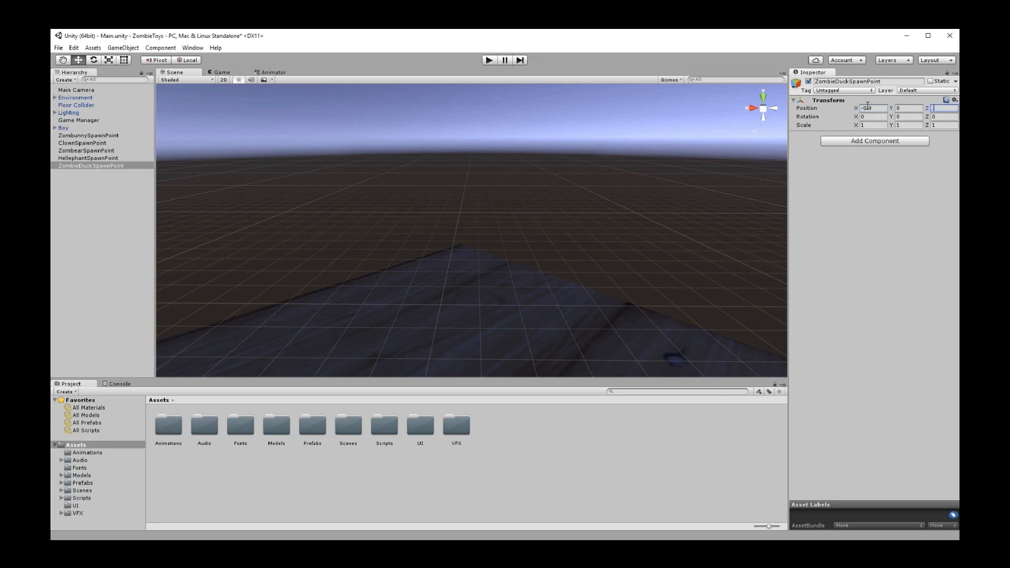
text(33)
click(906, 117)
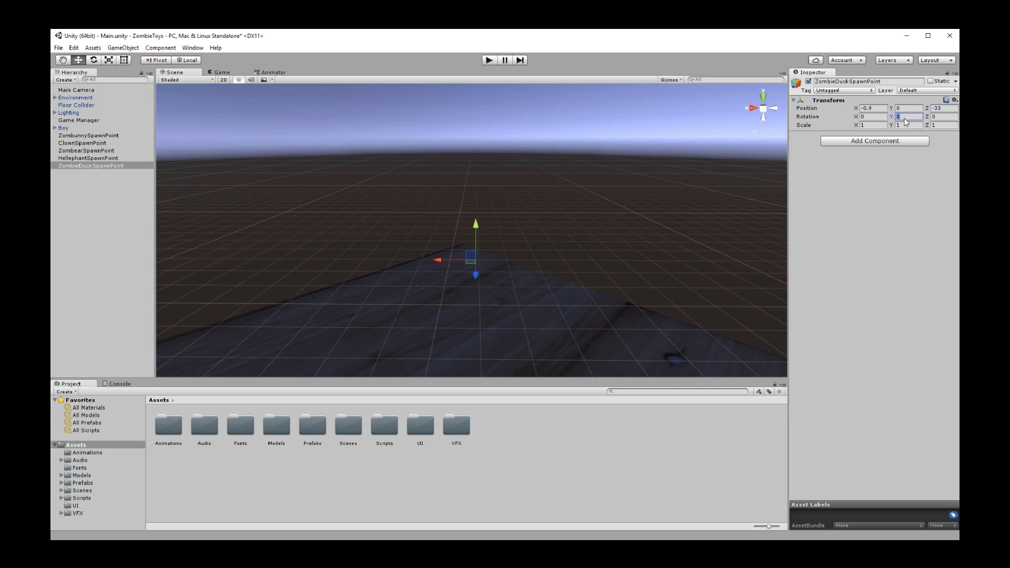
text(345)
key(Return)
key(ctrl+s)
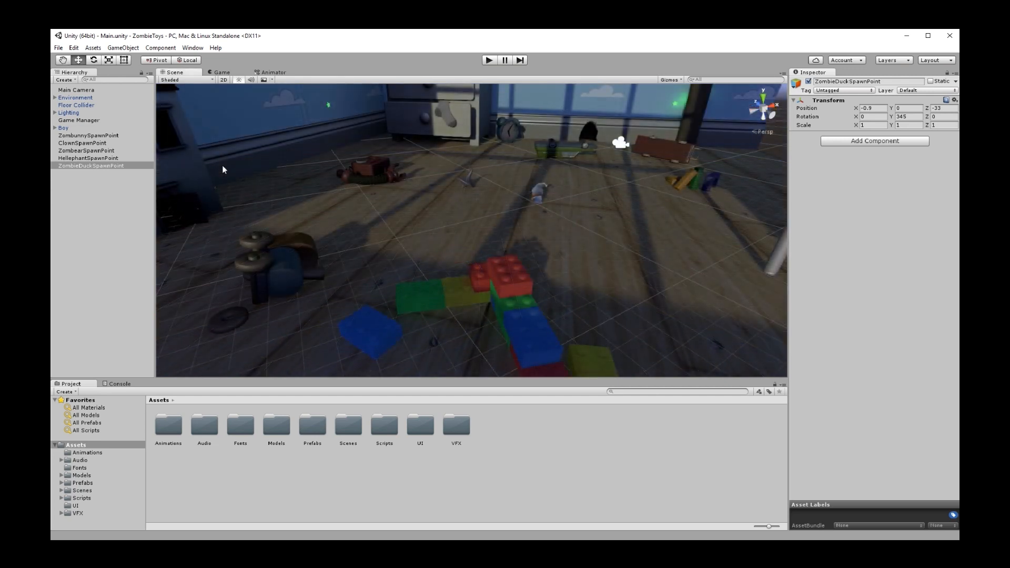
- Create an empty game object named Spawn Points and reset its transform
click(65, 80)
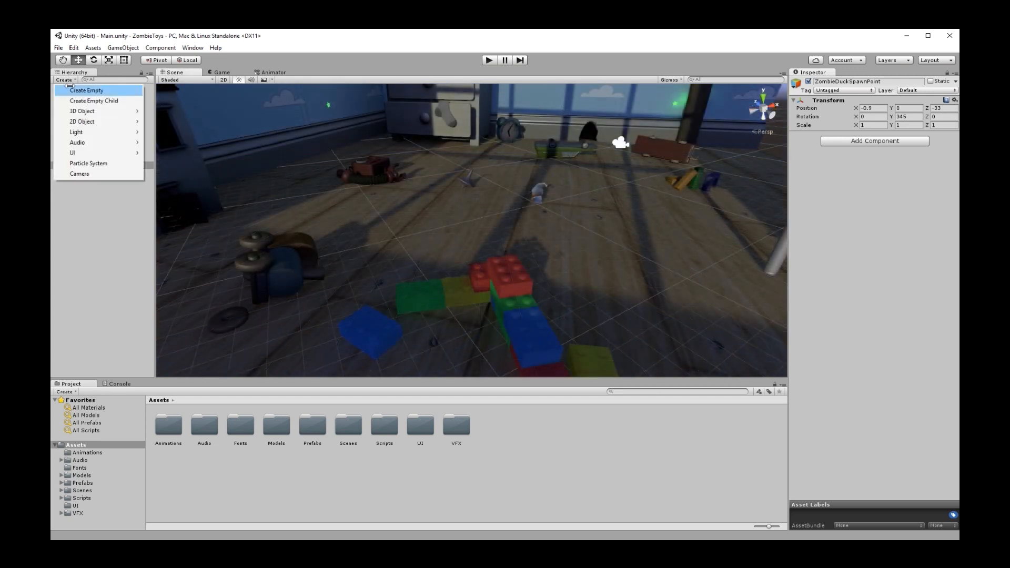
click(79, 91)
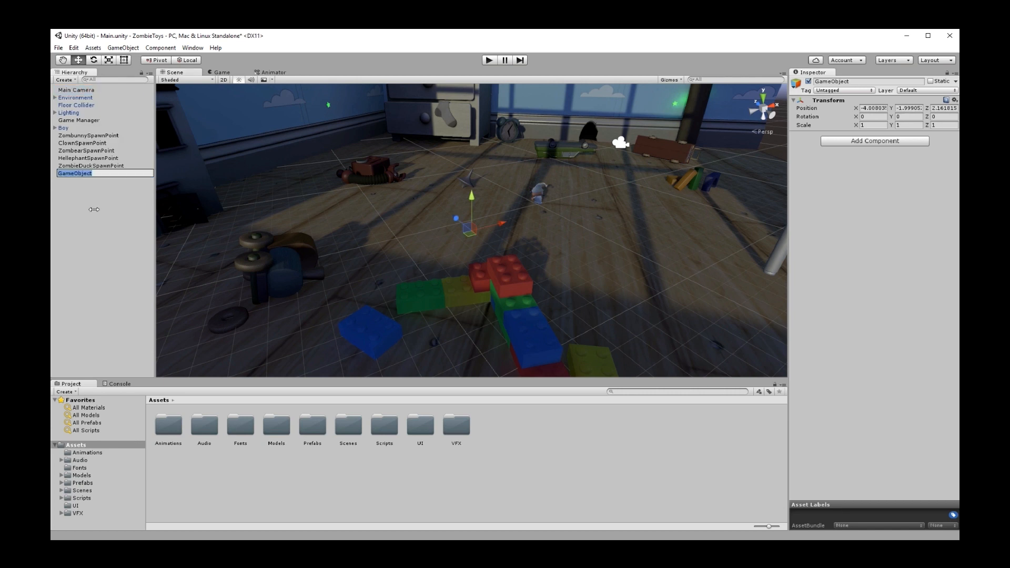
text(Spawn Points)
key(Return)
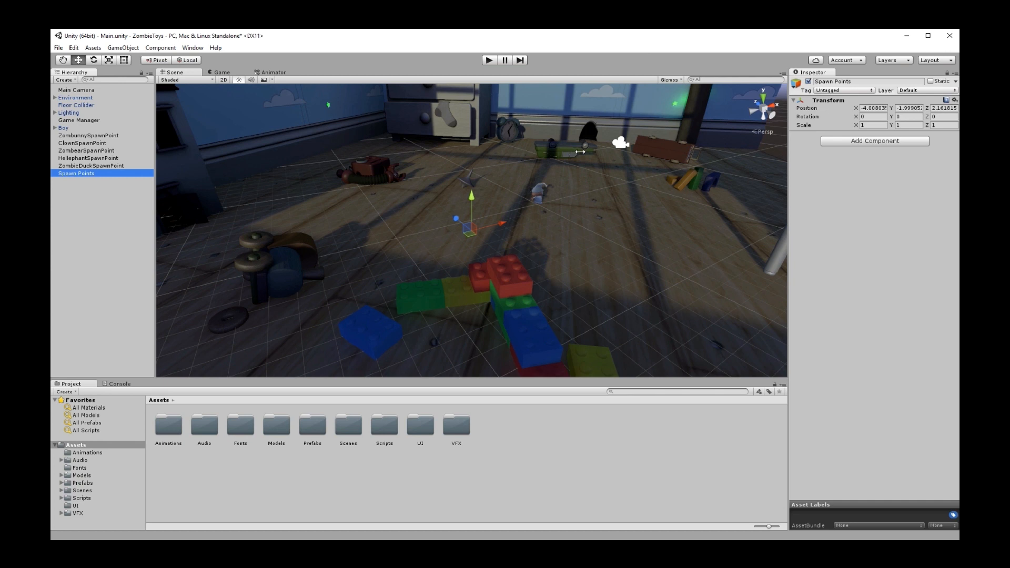
right_click(834, 103)
click(847, 107)
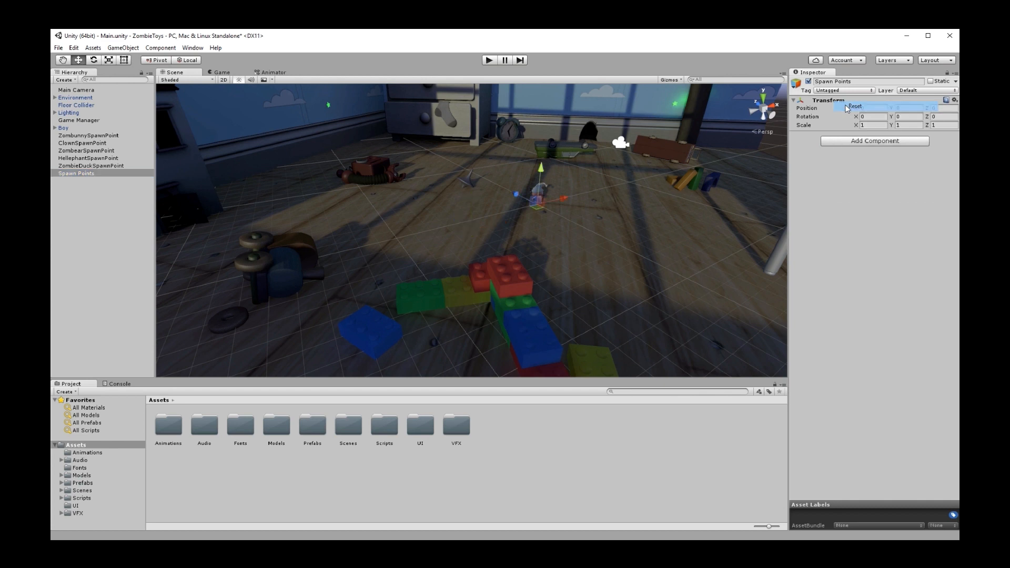
- Parent all five enemy spawn points, from ZombunnySpawnPoint to ZombieDuckSpawnPoint, under the Spawn Points object and expand it
click(111, 137)
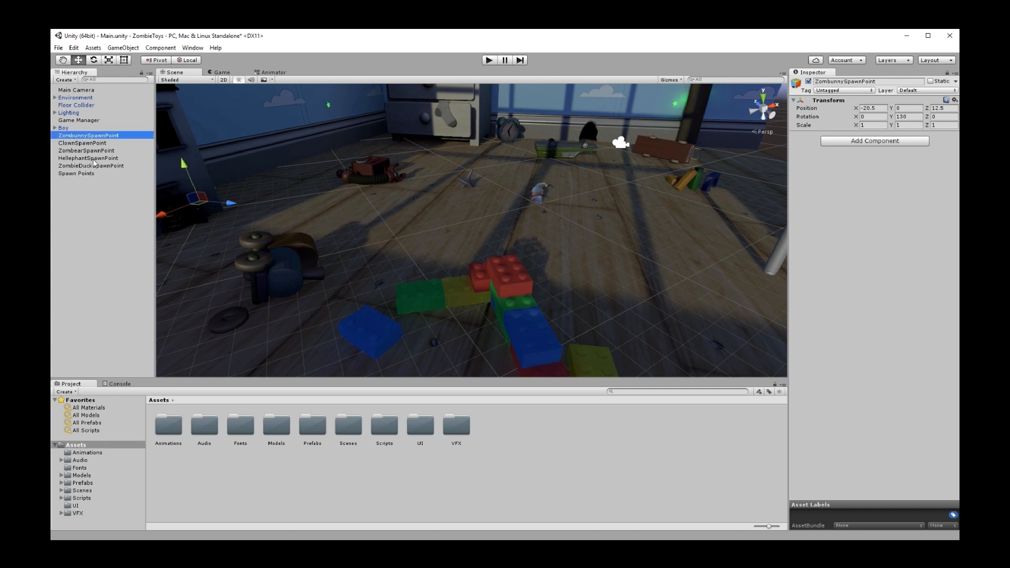
shift+click(95, 158)
shift+click(94, 167)
drag(94, 166, 83, 175)
click(82, 180)
click(54, 136)
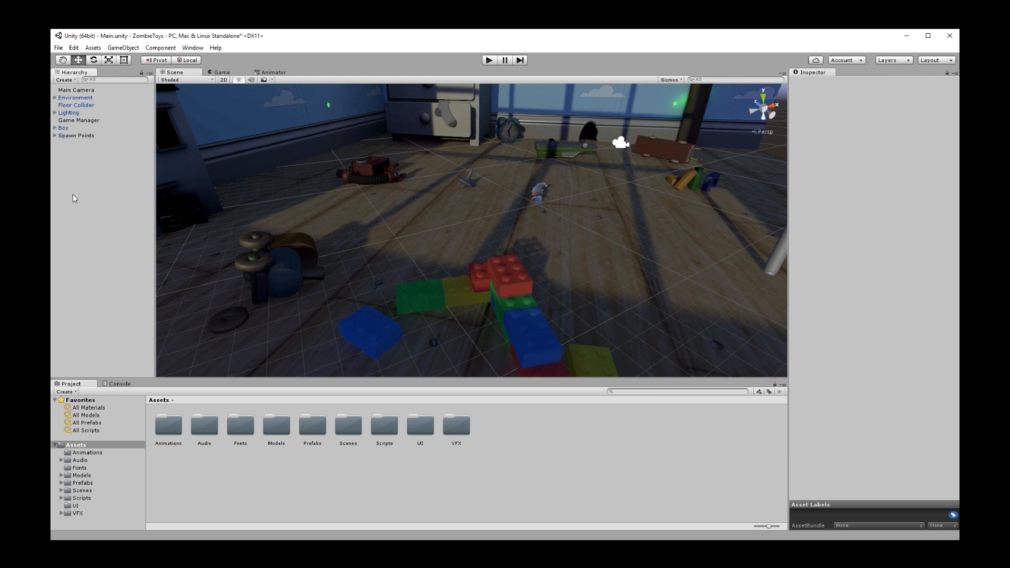
click(55, 136)
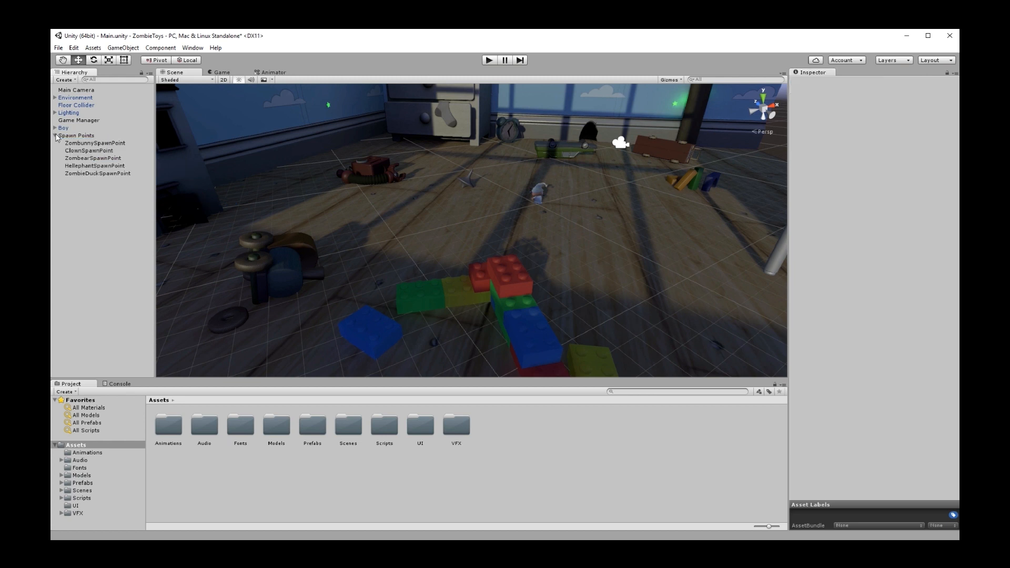
- Toggle the active state of the Spawn Points parent object off and back on
click(75, 136)
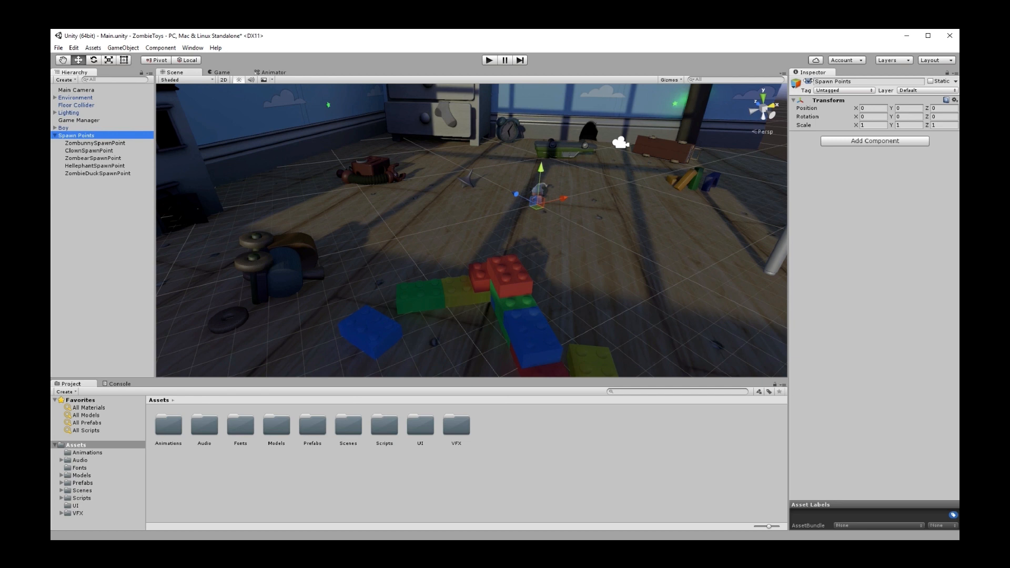
click(808, 81)
click(809, 81)
click(809, 81)
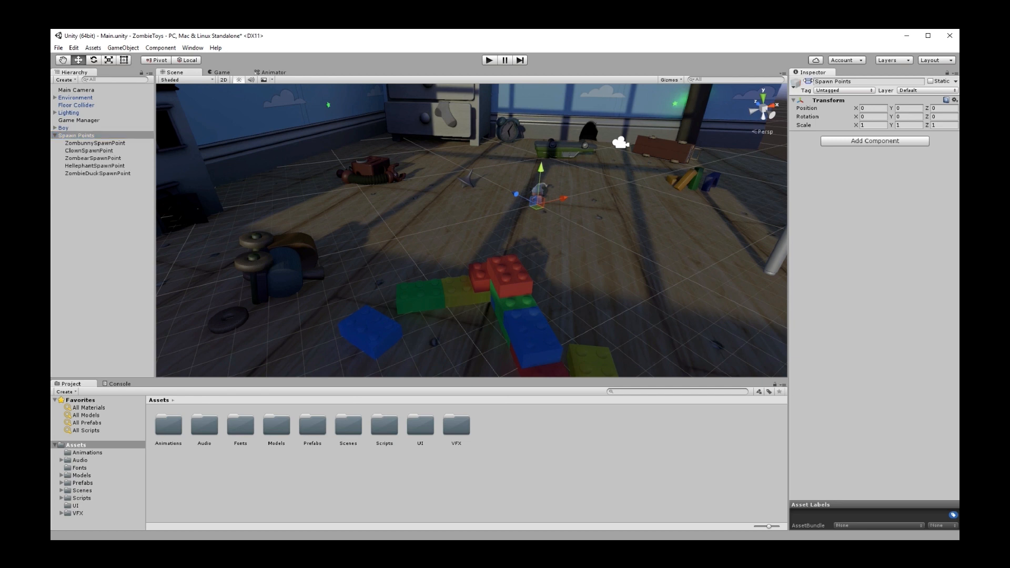
click(809, 81)
- Make a prefab of the Spawn Points object in the Prefabs > Environment folder and save the scene
double_click(316, 425)
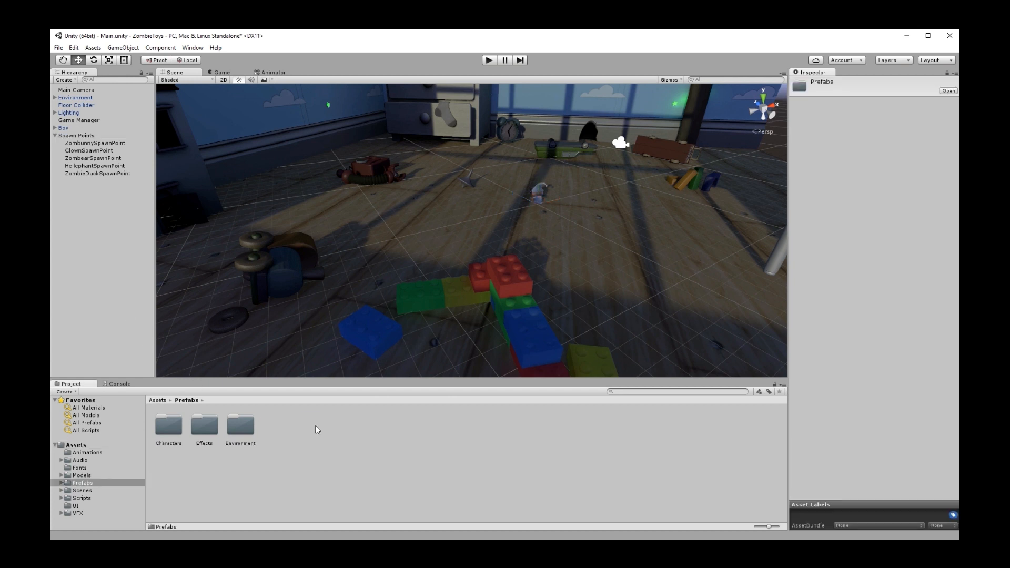
double_click(241, 425)
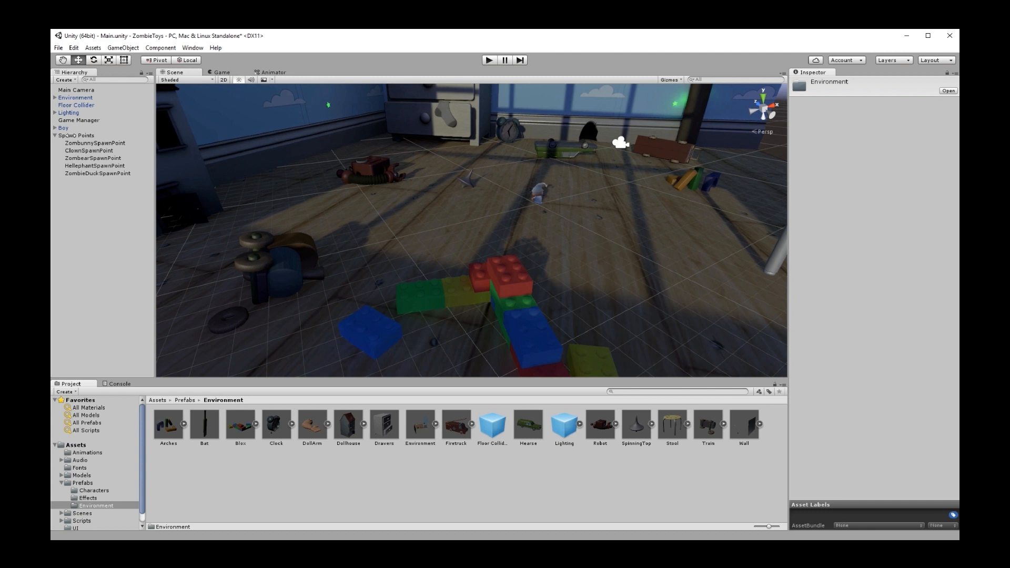
drag(68, 135, 274, 476)
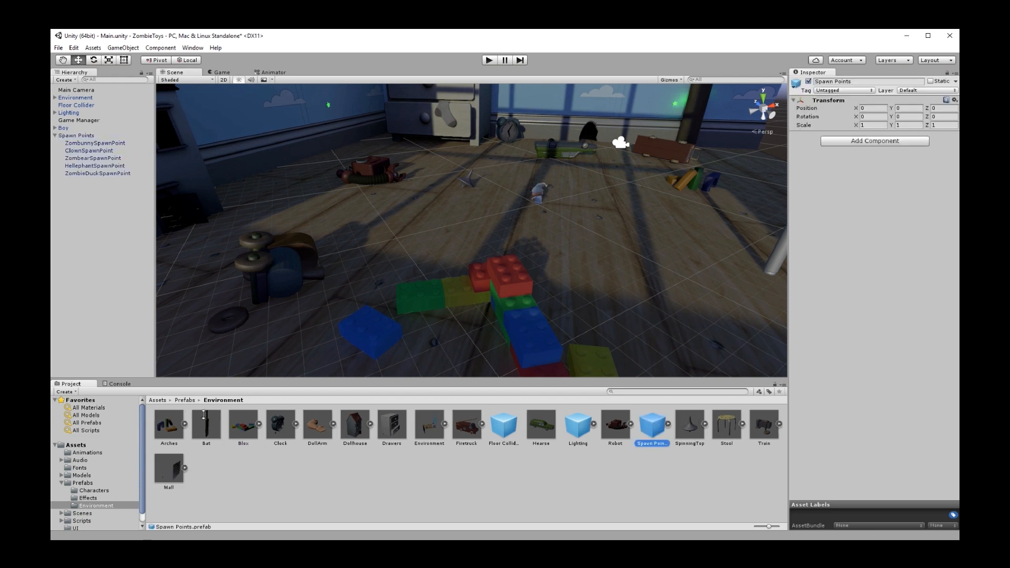
click(115, 235)
key(ctrl+s)
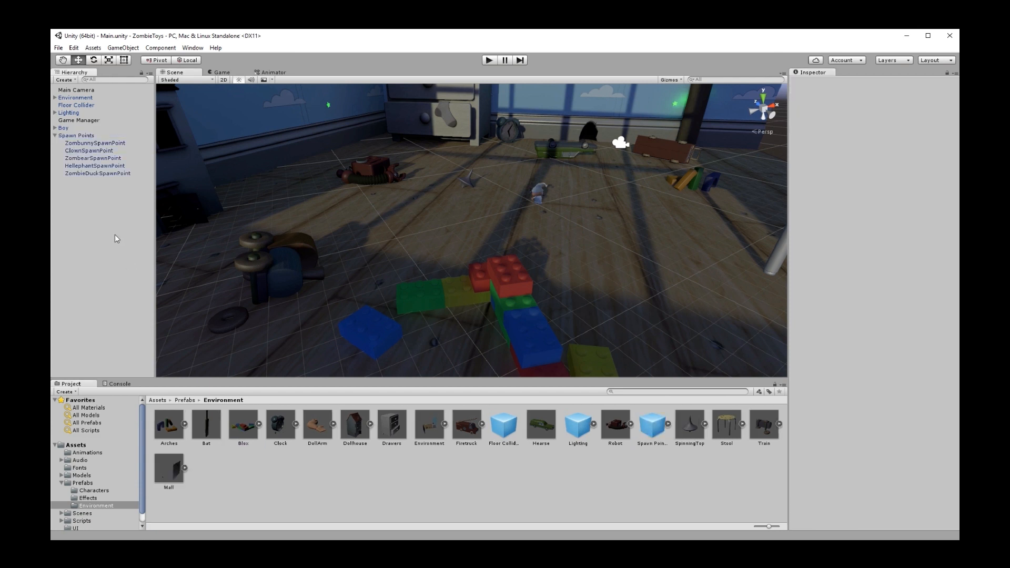